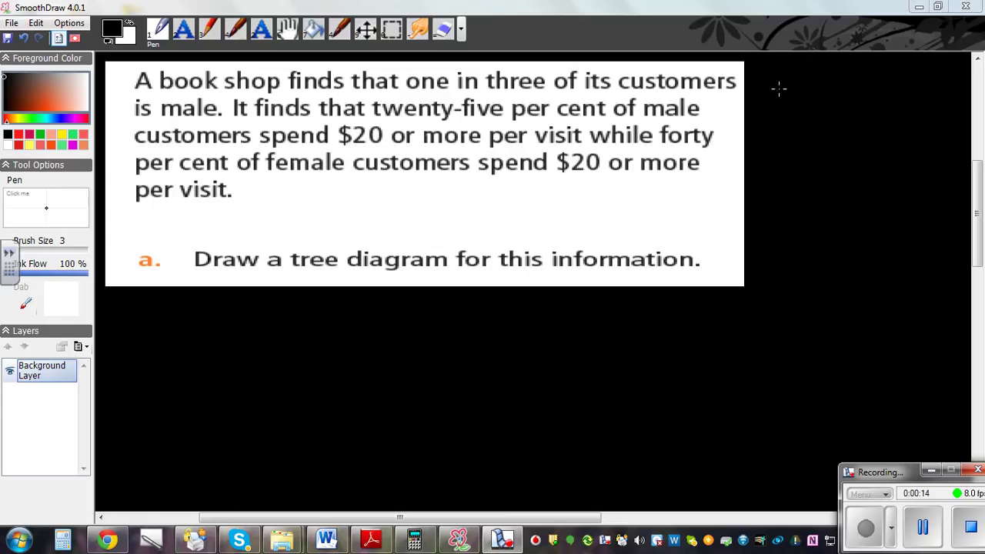
Step: Write 'page 223' with a circled 6 in crimson to the right of the question
{"action": "left_click", "coordinate": [28, 137]}
{"action": "mouse_move", "coordinate": [781, 85]}
{"action": "left_mouse_down"}
{"action": "mouse_move", "coordinate": [778, 110]}
{"action": "mouse_move", "coordinate": [798, 92]}
{"action": "mouse_move", "coordinate": [816, 110]}
{"action": "mouse_move", "coordinate": [805, 113]}
{"action": "left_mouse_up"}
{"action": "mouse_move", "coordinate": [827, 88]}
{"action": "left_mouse_down"}
{"action": "mouse_move", "coordinate": [901, 78]}
{"action": "mouse_move", "coordinate": [907, 87]}
{"action": "mouse_move", "coordinate": [857, 98]}
{"action": "mouse_move", "coordinate": [909, 97]}
{"action": "mouse_move", "coordinate": [878, 122]}
{"action": "mouse_move", "coordinate": [897, 102]}
{"action": "left_mouse_up"}
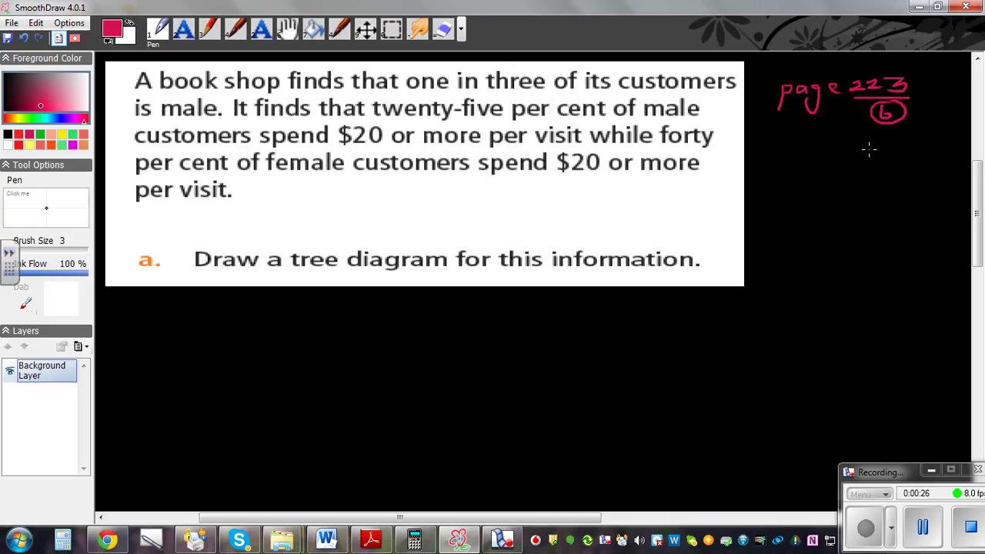
Step: Underline 'one in three', 'is male', 'twenty-five per cent' and the first $20 in black
{"action": "left_click", "coordinate": [7, 134]}
{"action": "left_click_drag", "start_coordinate": [407, 92], "coordinate": [545, 93]}
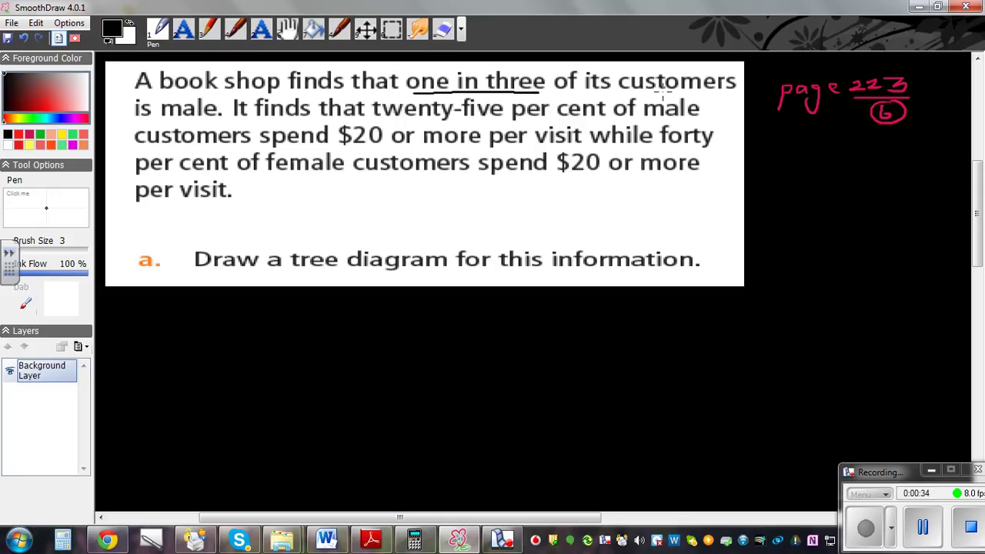
{"action": "left_click_drag", "start_coordinate": [134, 121], "coordinate": [217, 120]}
{"action": "left_click_drag", "start_coordinate": [375, 121], "coordinate": [605, 120]}
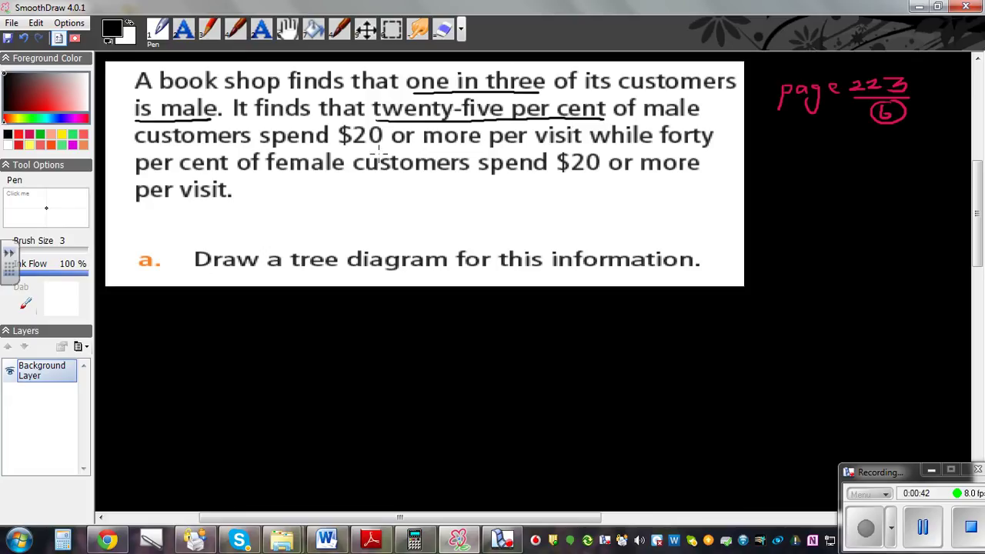
{"action": "left_click_drag", "start_coordinate": [337, 146], "coordinate": [578, 146]}
Step: Underline 'forty per cent', 'female' and the second $20 in the question
{"action": "left_click_drag", "start_coordinate": [662, 148], "coordinate": [712, 148]}
{"action": "left_click_drag", "start_coordinate": [143, 178], "coordinate": [186, 178]}
{"action": "left_click_drag", "start_coordinate": [286, 177], "coordinate": [338, 177]}
{"action": "left_click_drag", "start_coordinate": [574, 175], "coordinate": [608, 177]}
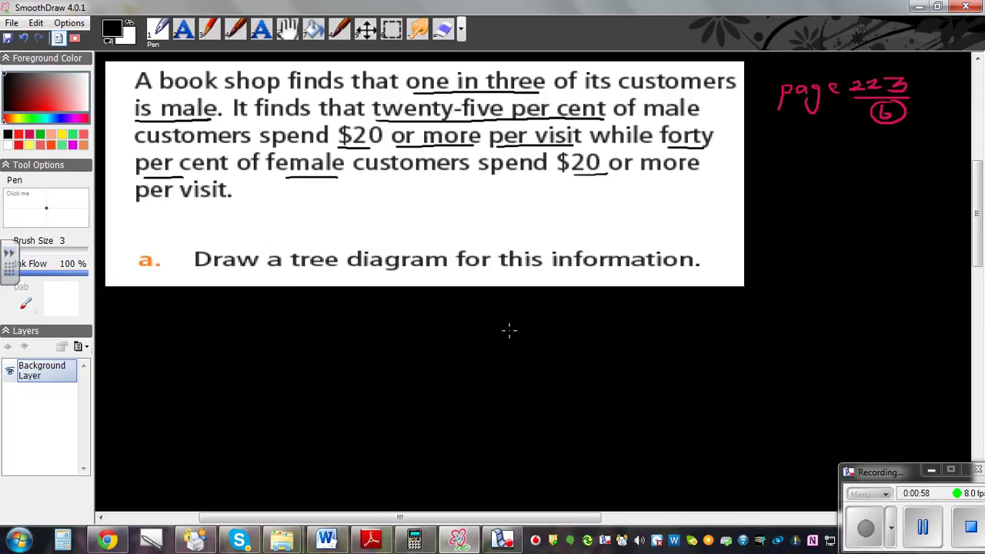
{"action": "left_click", "coordinate": [8, 145]}
Step: Draw the first two tree branches in white, labelled m and F
{"action": "left_click_drag", "start_coordinate": [206, 413], "coordinate": [308, 364]}
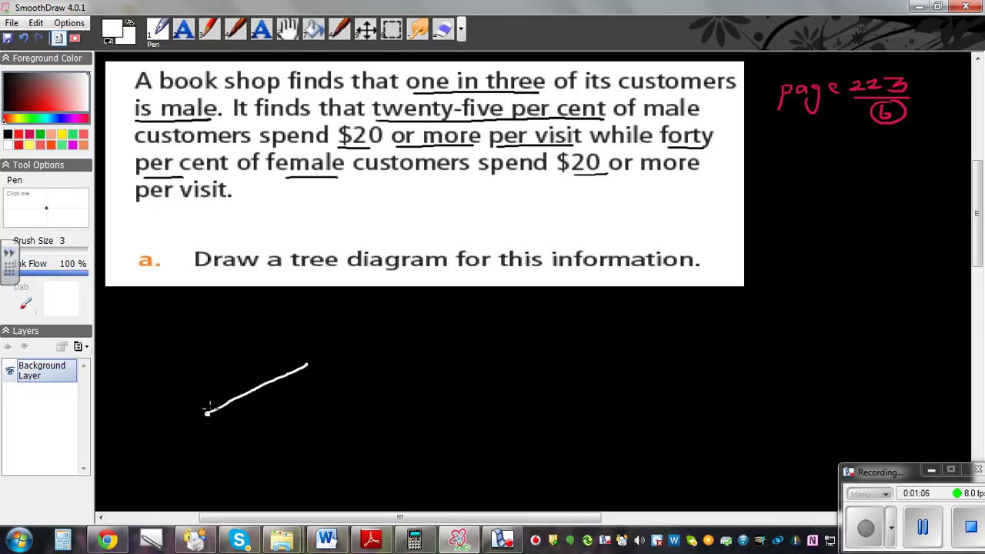
{"action": "left_click_drag", "start_coordinate": [206, 414], "coordinate": [302, 449]}
{"action": "left_click_drag", "start_coordinate": [324, 360], "coordinate": [353, 369]}
{"action": "left_click_drag", "start_coordinate": [326, 432], "coordinate": [326, 455]}
{"action": "left_click_drag", "start_coordinate": [326, 433], "coordinate": [346, 445]}
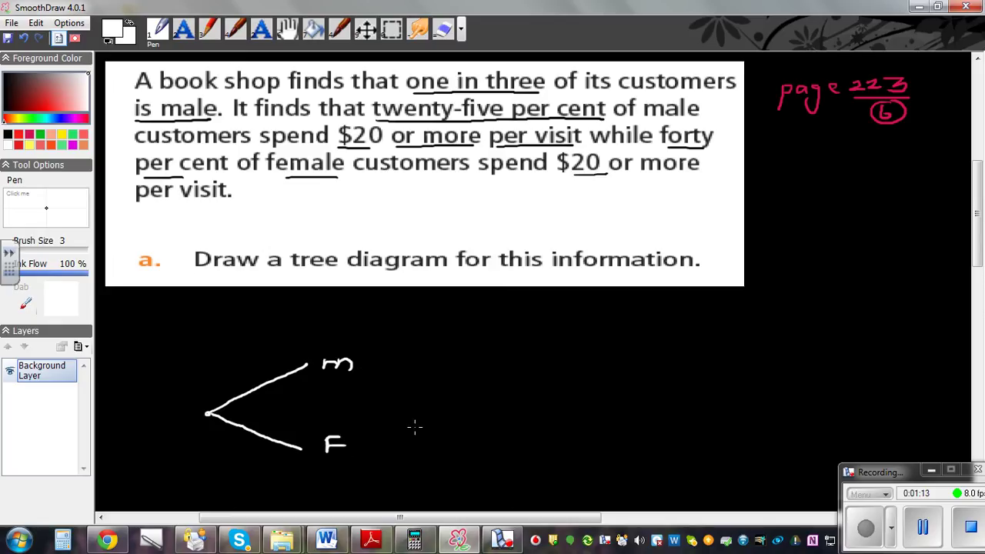
Step: Label the first branches 1/3 and 2/3, and draw two second-stage branches from m
{"action": "mouse_move", "coordinate": [227, 352]}
{"action": "left_mouse_down"}
{"action": "mouse_move", "coordinate": [232, 372]}
{"action": "mouse_move", "coordinate": [257, 358]}
{"action": "mouse_move", "coordinate": [247, 374]}
{"action": "left_mouse_up"}
{"action": "mouse_move", "coordinate": [232, 442]}
{"action": "left_mouse_down"}
{"action": "mouse_move", "coordinate": [246, 461]}
{"action": "mouse_move", "coordinate": [271, 460]}
{"action": "mouse_move", "coordinate": [257, 466]}
{"action": "left_mouse_up"}
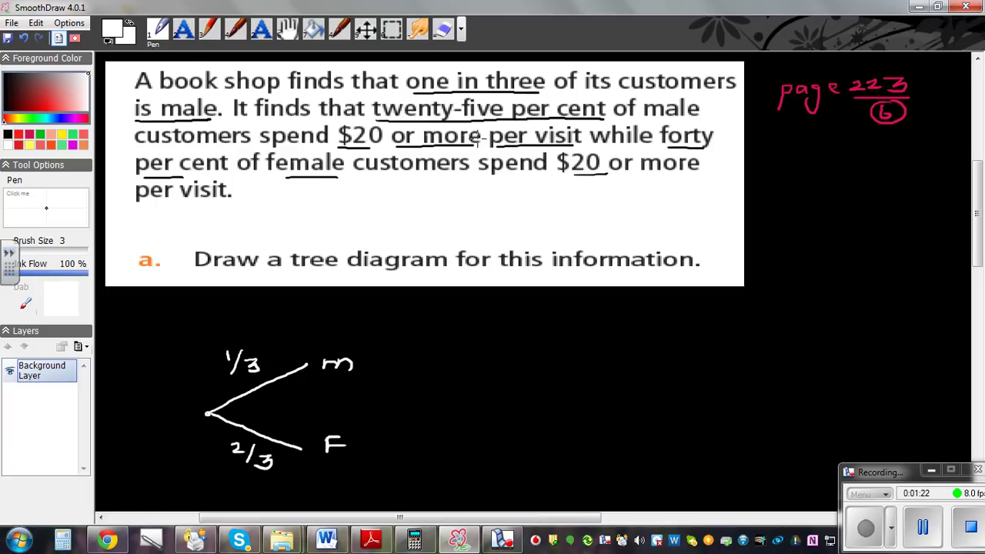
{"action": "left_click_drag", "start_coordinate": [378, 360], "coordinate": [441, 332]}
{"action": "left_click_drag", "start_coordinate": [379, 360], "coordinate": [437, 388]}
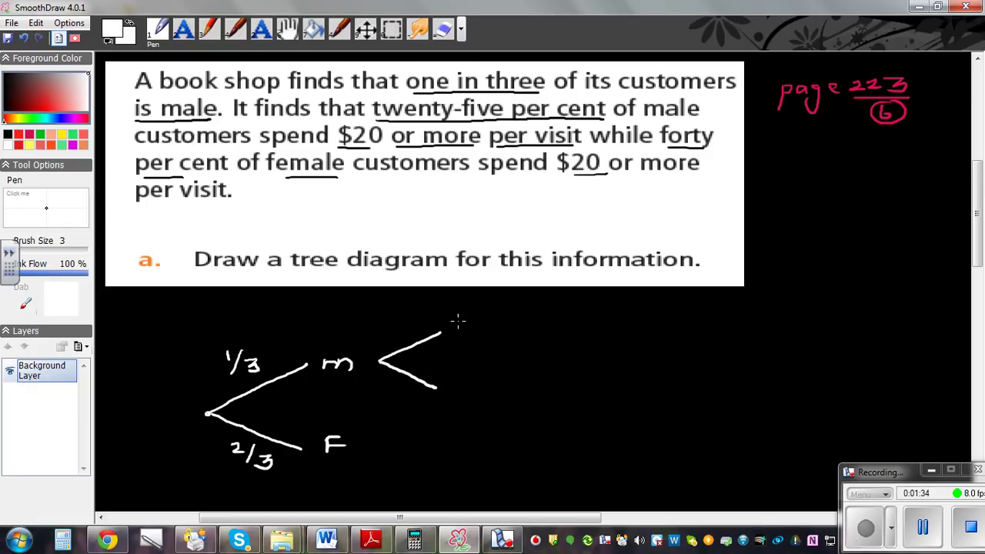
Step: Label m's branches ≥$20 (1/4) and <$20 (3/4), then draw two branches from F
{"action": "mouse_move", "coordinate": [454, 321]}
{"action": "left_mouse_down"}
{"action": "mouse_move", "coordinate": [475, 333]}
{"action": "mouse_move", "coordinate": [468, 340]}
{"action": "mouse_move", "coordinate": [494, 323]}
{"action": "mouse_move", "coordinate": [484, 337]}
{"action": "mouse_move", "coordinate": [509, 324]}
{"action": "mouse_move", "coordinate": [520, 330]}
{"action": "mouse_move", "coordinate": [500, 327]}
{"action": "mouse_move", "coordinate": [484, 306]}
{"action": "mouse_move", "coordinate": [472, 310]}
{"action": "mouse_move", "coordinate": [486, 299]}
{"action": "mouse_move", "coordinate": [482, 323]}
{"action": "left_mouse_up"}
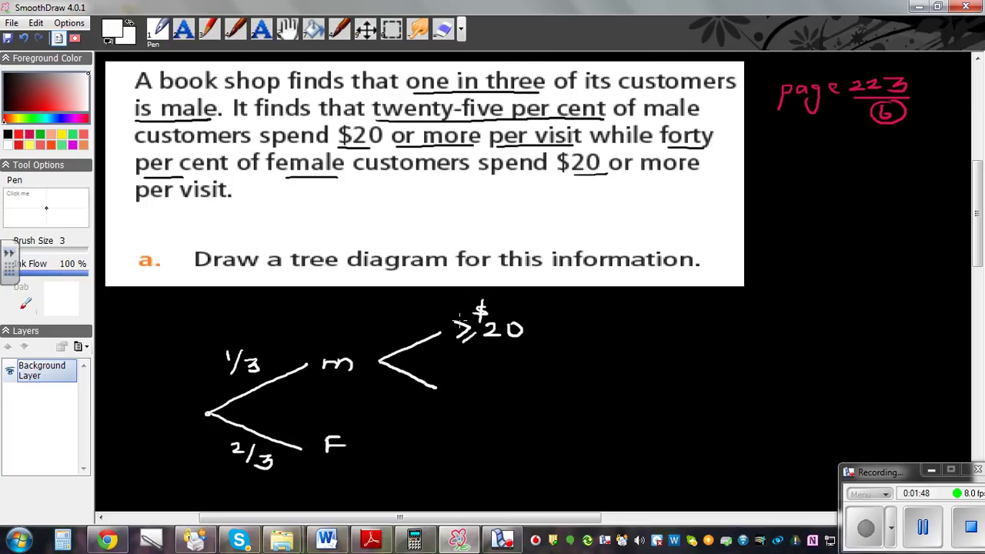
{"action": "mouse_move", "coordinate": [476, 380]}
{"action": "left_mouse_down"}
{"action": "mouse_move", "coordinate": [477, 399]}
{"action": "mouse_move", "coordinate": [498, 385]}
{"action": "mouse_move", "coordinate": [501, 405]}
{"action": "mouse_move", "coordinate": [545, 384]}
{"action": "left_mouse_up"}
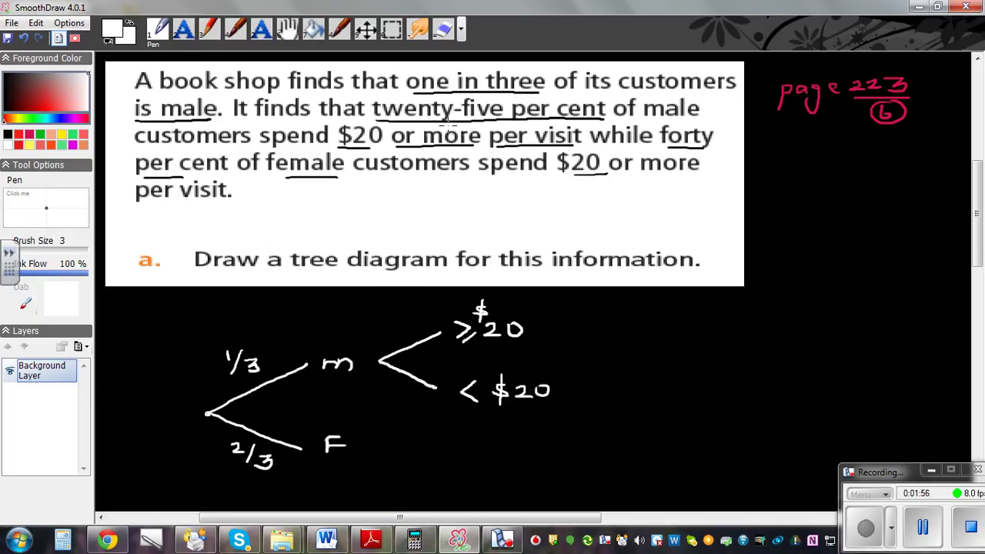
{"action": "mouse_move", "coordinate": [385, 314]}
{"action": "left_mouse_down"}
{"action": "mouse_move", "coordinate": [393, 335]}
{"action": "mouse_move", "coordinate": [422, 329]}
{"action": "mouse_move", "coordinate": [415, 337]}
{"action": "left_mouse_up"}
{"action": "mouse_move", "coordinate": [384, 379]}
{"action": "left_mouse_down"}
{"action": "mouse_move", "coordinate": [395, 384]}
{"action": "mouse_move", "coordinate": [386, 394]}
{"action": "mouse_move", "coordinate": [410, 397]}
{"action": "left_mouse_up"}
{"action": "mouse_move", "coordinate": [410, 397]}
{"action": "left_mouse_down"}
{"action": "mouse_move", "coordinate": [425, 396]}
{"action": "mouse_move", "coordinate": [416, 407]}
{"action": "left_mouse_up"}
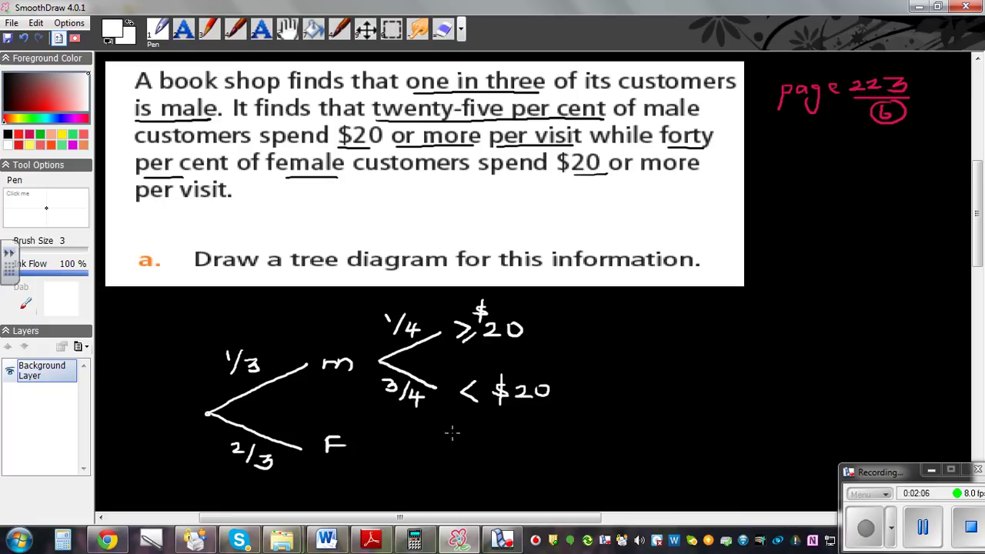
{"action": "left_click_drag", "start_coordinate": [380, 453], "coordinate": [445, 436]}
{"action": "left_click_drag", "start_coordinate": [378, 456], "coordinate": [473, 482]}
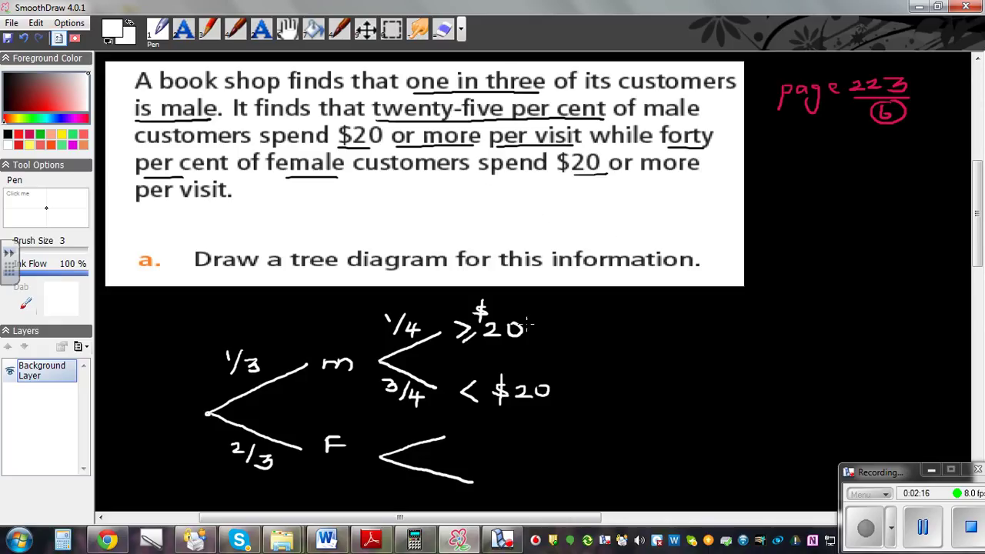
Step: Label F's upper branch ≥$20 and work out 40% = 40/100 = 4/10 = 2/5 beside the question
{"action": "mouse_move", "coordinate": [471, 427]}
{"action": "left_mouse_down"}
{"action": "mouse_move", "coordinate": [472, 440]}
{"action": "mouse_move", "coordinate": [504, 430]}
{"action": "mouse_move", "coordinate": [505, 443]}
{"action": "mouse_move", "coordinate": [549, 426]}
{"action": "left_mouse_up"}
{"action": "left_click_drag", "start_coordinate": [766, 164], "coordinate": [774, 173]}
{"action": "mouse_move", "coordinate": [771, 161]}
{"action": "left_mouse_down"}
{"action": "mouse_move", "coordinate": [771, 180]}
{"action": "mouse_move", "coordinate": [799, 166]}
{"action": "left_mouse_up"}
{"action": "mouse_move", "coordinate": [811, 161]}
{"action": "left_mouse_down"}
{"action": "mouse_move", "coordinate": [801, 179]}
{"action": "mouse_move", "coordinate": [837, 169]}
{"action": "left_mouse_up"}
{"action": "mouse_move", "coordinate": [828, 175]}
{"action": "left_mouse_down"}
{"action": "mouse_move", "coordinate": [865, 163]}
{"action": "mouse_move", "coordinate": [858, 177]}
{"action": "mouse_move", "coordinate": [872, 177]}
{"action": "mouse_move", "coordinate": [851, 197]}
{"action": "mouse_move", "coordinate": [877, 188]}
{"action": "left_mouse_up"}
{"action": "left_click_drag", "start_coordinate": [829, 214], "coordinate": [841, 215]}
{"action": "mouse_move", "coordinate": [829, 221]}
{"action": "left_mouse_down"}
{"action": "mouse_move", "coordinate": [865, 213]}
{"action": "mouse_move", "coordinate": [857, 227]}
{"action": "mouse_move", "coordinate": [873, 227]}
{"action": "mouse_move", "coordinate": [862, 241]}
{"action": "mouse_move", "coordinate": [880, 239]}
{"action": "mouse_move", "coordinate": [901, 220]}
{"action": "left_mouse_up"}
{"action": "mouse_move", "coordinate": [909, 210]}
{"action": "left_mouse_down"}
{"action": "mouse_move", "coordinate": [920, 205]}
{"action": "mouse_move", "coordinate": [923, 229]}
{"action": "mouse_move", "coordinate": [943, 236]}
{"action": "left_mouse_up"}
{"action": "left_click_drag", "start_coordinate": [943, 225], "coordinate": [957, 225]}
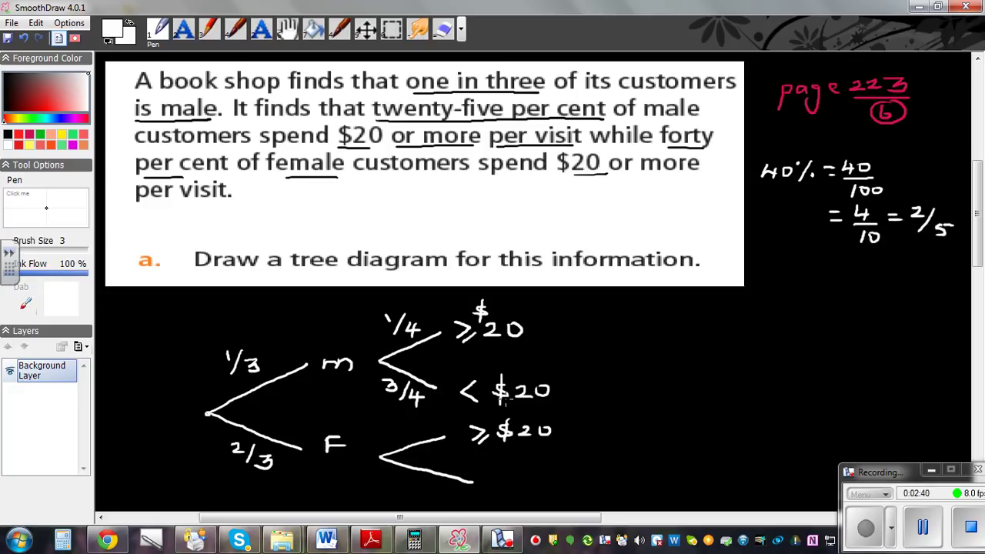
Step: Write 2/5 and 3/5 on F's branches and label the lower one <$20
{"action": "left_click_drag", "start_coordinate": [385, 420], "coordinate": [402, 435]}
{"action": "mouse_move", "coordinate": [408, 415]}
{"action": "left_mouse_down"}
{"action": "mouse_move", "coordinate": [399, 437]}
{"action": "mouse_move", "coordinate": [415, 430]}
{"action": "mouse_move", "coordinate": [410, 440]}
{"action": "left_mouse_up"}
{"action": "left_click_drag", "start_coordinate": [415, 424], "coordinate": [427, 423]}
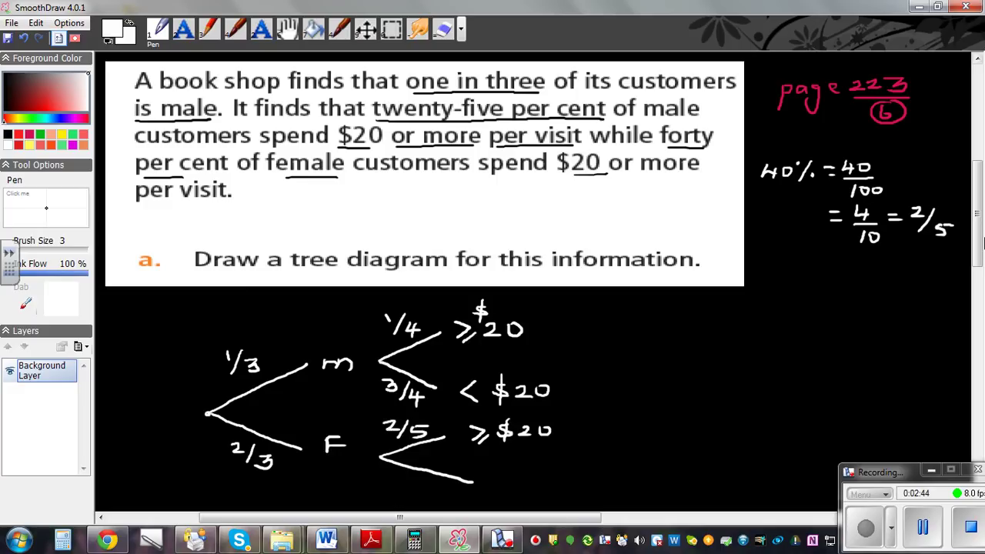
{"action": "left_click_drag", "start_coordinate": [978, 218], "coordinate": [979, 225]}
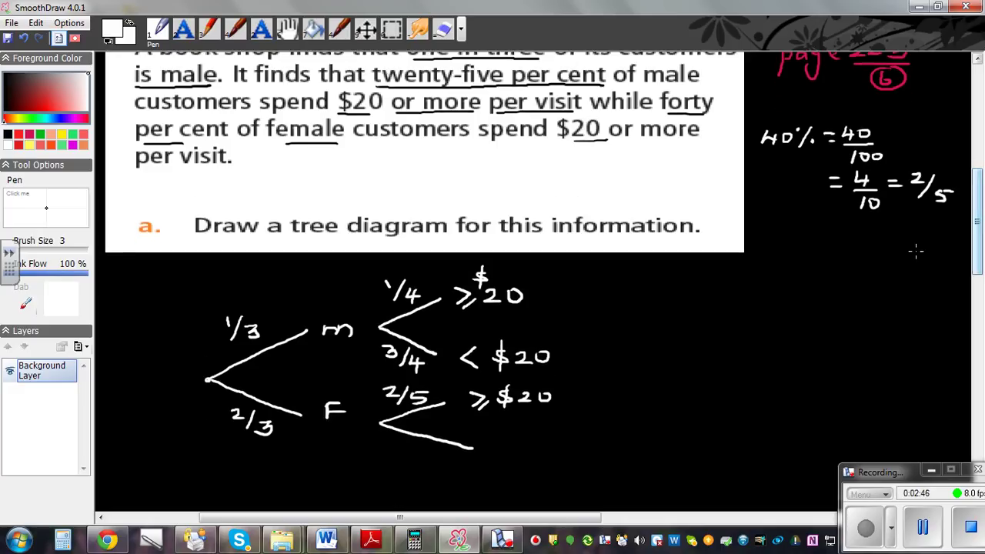
{"action": "mouse_move", "coordinate": [392, 444]}
{"action": "left_mouse_down"}
{"action": "mouse_move", "coordinate": [404, 450]}
{"action": "mouse_move", "coordinate": [396, 461]}
{"action": "mouse_move", "coordinate": [442, 455]}
{"action": "left_mouse_up"}
{"action": "mouse_move", "coordinate": [507, 440]}
{"action": "left_mouse_down"}
{"action": "mouse_move", "coordinate": [493, 449]}
{"action": "mouse_move", "coordinate": [578, 458]}
{"action": "mouse_move", "coordinate": [586, 442]}
{"action": "left_mouse_up"}
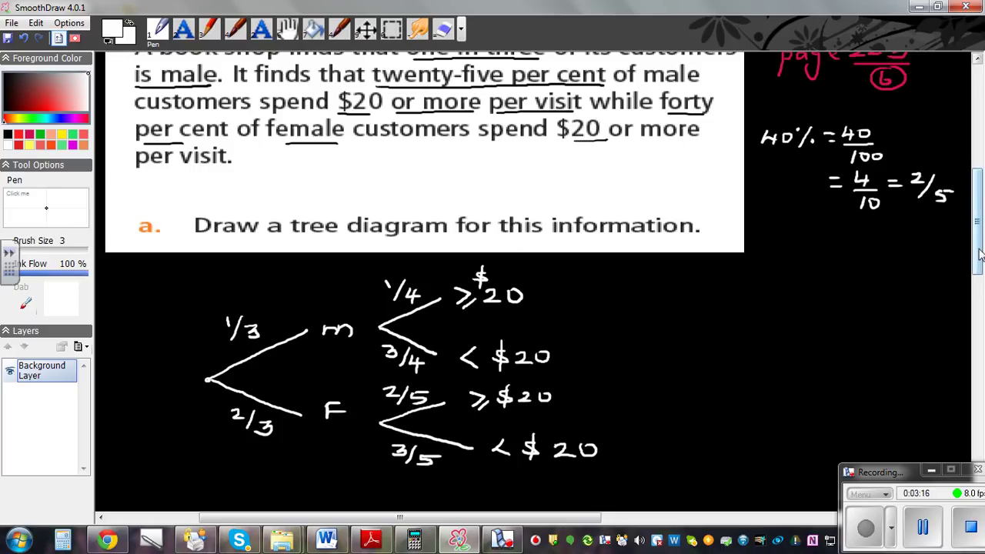
{"action": "left_click_drag", "start_coordinate": [977, 254], "coordinate": [973, 309]}
{"action": "mouse_move", "coordinate": [974, 312]}
{"action": "left_mouse_down"}
{"action": "mouse_move", "coordinate": [974, 326]}
{"action": "mouse_move", "coordinate": [972, 314]}
{"action": "left_mouse_up"}
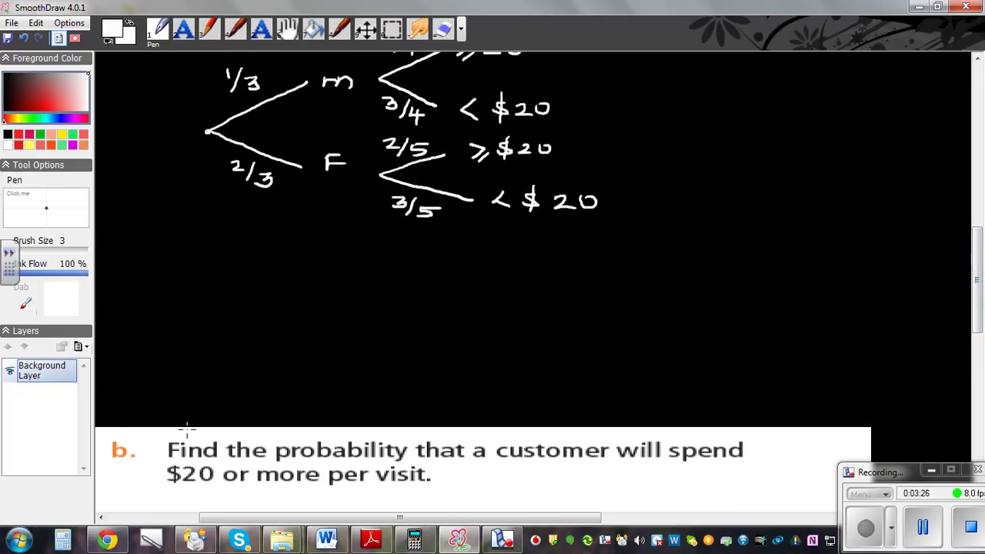
Step: In red, draw an arrow to part b and underline '$20 or more per visit'
{"action": "left_click", "coordinate": [19, 135]}
{"action": "mouse_move", "coordinate": [159, 455]}
{"action": "left_mouse_down"}
{"action": "mouse_move", "coordinate": [153, 431]}
{"action": "mouse_move", "coordinate": [218, 367]}
{"action": "mouse_move", "coordinate": [210, 377]}
{"action": "left_mouse_up"}
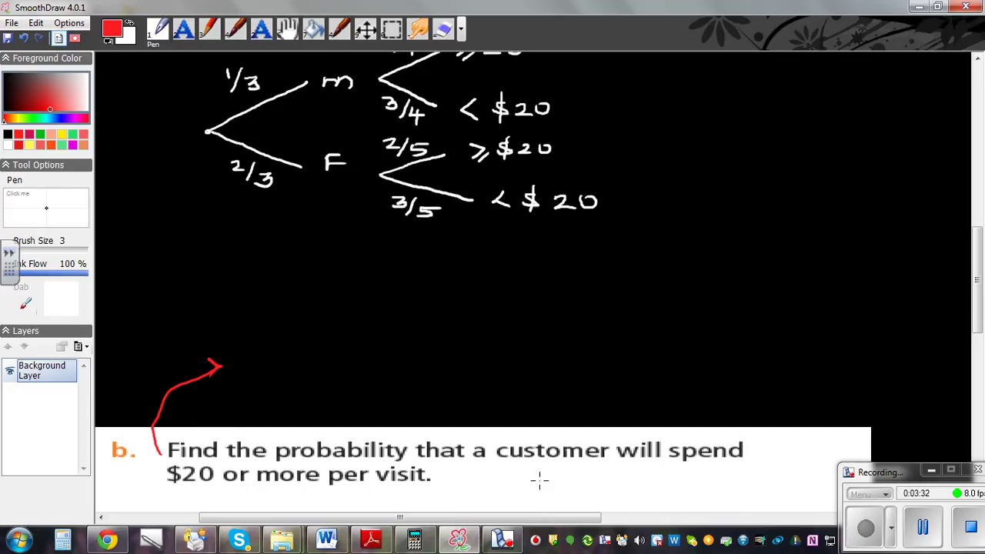
{"action": "left_click_drag", "start_coordinate": [171, 485], "coordinate": [425, 485]}
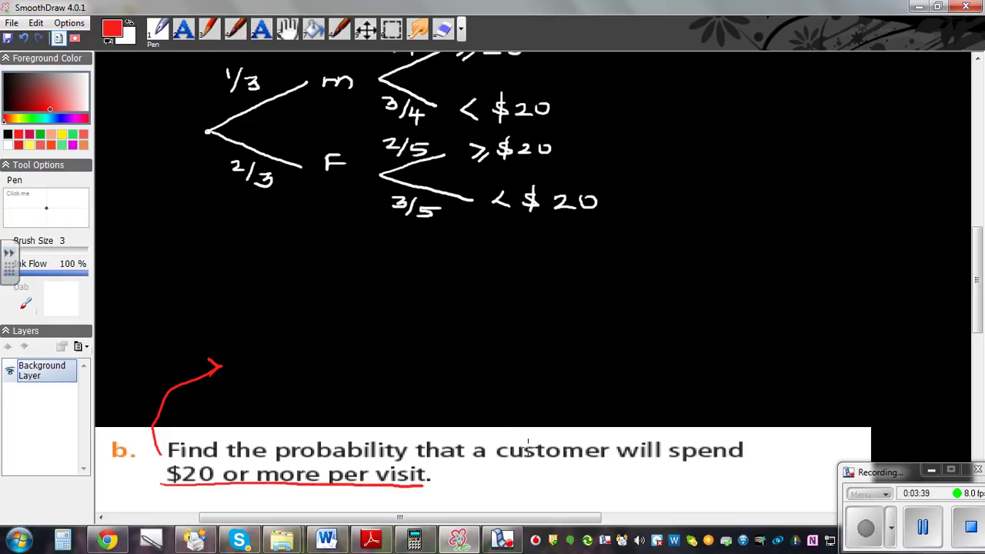
{"action": "left_click_drag", "start_coordinate": [979, 319], "coordinate": [979, 298]}
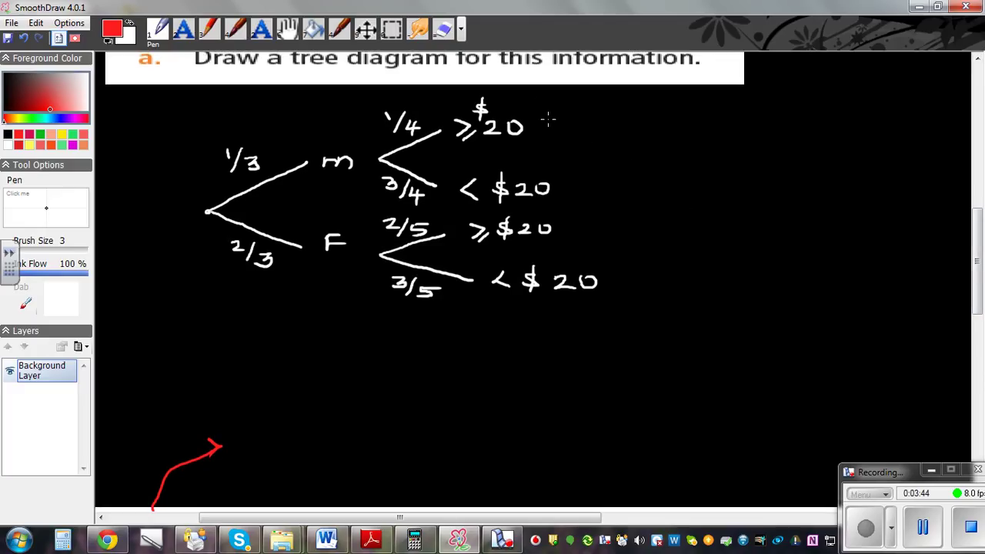
Step: Mark both ≥$20 outcomes with red circled x's and write 1/3 × 1/4 = 1/12
{"action": "mouse_move", "coordinate": [548, 116]}
{"action": "left_mouse_down"}
{"action": "mouse_move", "coordinate": [557, 125]}
{"action": "mouse_move", "coordinate": [545, 109]}
{"action": "mouse_move", "coordinate": [545, 131]}
{"action": "mouse_move", "coordinate": [569, 117]}
{"action": "mouse_move", "coordinate": [560, 109]}
{"action": "left_mouse_up"}
{"action": "mouse_move", "coordinate": [573, 222]}
{"action": "left_mouse_down"}
{"action": "mouse_move", "coordinate": [582, 232]}
{"action": "mouse_move", "coordinate": [566, 228]}
{"action": "mouse_move", "coordinate": [586, 217]}
{"action": "left_mouse_up"}
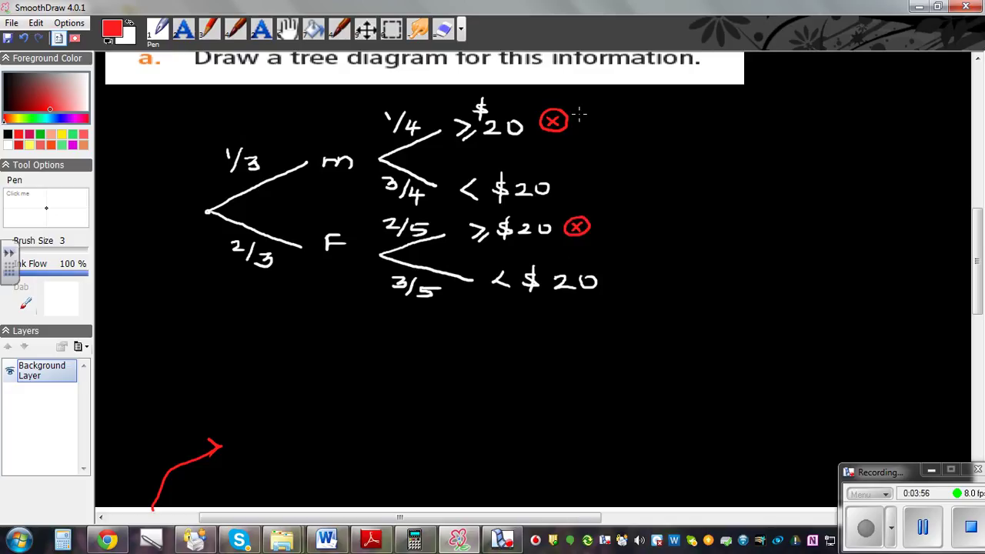
{"action": "mouse_move", "coordinate": [579, 115]}
{"action": "left_mouse_down"}
{"action": "mouse_move", "coordinate": [608, 114]}
{"action": "mouse_move", "coordinate": [601, 121]}
{"action": "left_mouse_up"}
{"action": "mouse_move", "coordinate": [634, 101]}
{"action": "left_mouse_down"}
{"action": "mouse_move", "coordinate": [643, 116]}
{"action": "mouse_move", "coordinate": [631, 133]}
{"action": "mouse_move", "coordinate": [669, 107]}
{"action": "left_mouse_up"}
{"action": "mouse_move", "coordinate": [675, 98]}
{"action": "left_mouse_down"}
{"action": "mouse_move", "coordinate": [688, 131]}
{"action": "mouse_move", "coordinate": [725, 106]}
{"action": "mouse_move", "coordinate": [759, 109]}
{"action": "mouse_move", "coordinate": [747, 128]}
{"action": "left_mouse_up"}
{"action": "left_click_drag", "start_coordinate": [757, 116], "coordinate": [772, 130]}
Step: Write 2/3 × 2/5 = 4/15 for F's outcome and begin 1/12 + 4/15 = under part b
{"action": "left_click_drag", "start_coordinate": [608, 228], "coordinate": [644, 229]}
{"action": "mouse_move", "coordinate": [634, 234]}
{"action": "left_mouse_down"}
{"action": "mouse_move", "coordinate": [667, 223]}
{"action": "mouse_move", "coordinate": [655, 230]}
{"action": "mouse_move", "coordinate": [668, 233]}
{"action": "mouse_move", "coordinate": [658, 241]}
{"action": "mouse_move", "coordinate": [667, 254]}
{"action": "mouse_move", "coordinate": [678, 224]}
{"action": "mouse_move", "coordinate": [714, 227]}
{"action": "left_mouse_up"}
{"action": "mouse_move", "coordinate": [697, 233]}
{"action": "left_mouse_down"}
{"action": "mouse_move", "coordinate": [719, 233]}
{"action": "mouse_move", "coordinate": [703, 248]}
{"action": "left_mouse_up"}
{"action": "mouse_move", "coordinate": [707, 238]}
{"action": "left_mouse_down"}
{"action": "mouse_move", "coordinate": [774, 212]}
{"action": "mouse_move", "coordinate": [788, 217]}
{"action": "mouse_move", "coordinate": [780, 224]}
{"action": "left_mouse_up"}
{"action": "mouse_move", "coordinate": [769, 227]}
{"action": "left_mouse_down"}
{"action": "mouse_move", "coordinate": [799, 227]}
{"action": "mouse_move", "coordinate": [782, 249]}
{"action": "left_mouse_up"}
{"action": "left_click_drag", "start_coordinate": [792, 234], "coordinate": [788, 249]}
{"action": "left_click_drag", "start_coordinate": [794, 236], "coordinate": [809, 235]}
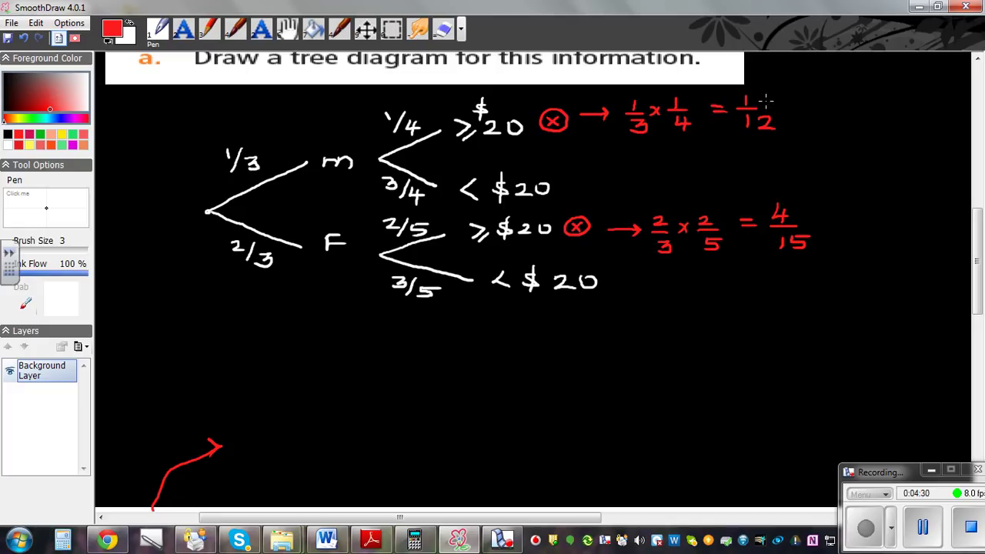
{"action": "left_click_drag", "start_coordinate": [976, 241], "coordinate": [975, 301]}
{"action": "mouse_move", "coordinate": [301, 334]}
{"action": "left_mouse_down"}
{"action": "mouse_move", "coordinate": [304, 360]}
{"action": "mouse_move", "coordinate": [317, 366]}
{"action": "mouse_move", "coordinate": [340, 345]}
{"action": "mouse_move", "coordinate": [332, 352]}
{"action": "mouse_move", "coordinate": [369, 343]}
{"action": "mouse_move", "coordinate": [365, 350]}
{"action": "mouse_move", "coordinate": [378, 351]}
{"action": "mouse_move", "coordinate": [357, 369]}
{"action": "mouse_move", "coordinate": [367, 371]}
{"action": "mouse_move", "coordinate": [427, 337]}
{"action": "mouse_move", "coordinate": [429, 348]}
{"action": "left_mouse_up"}
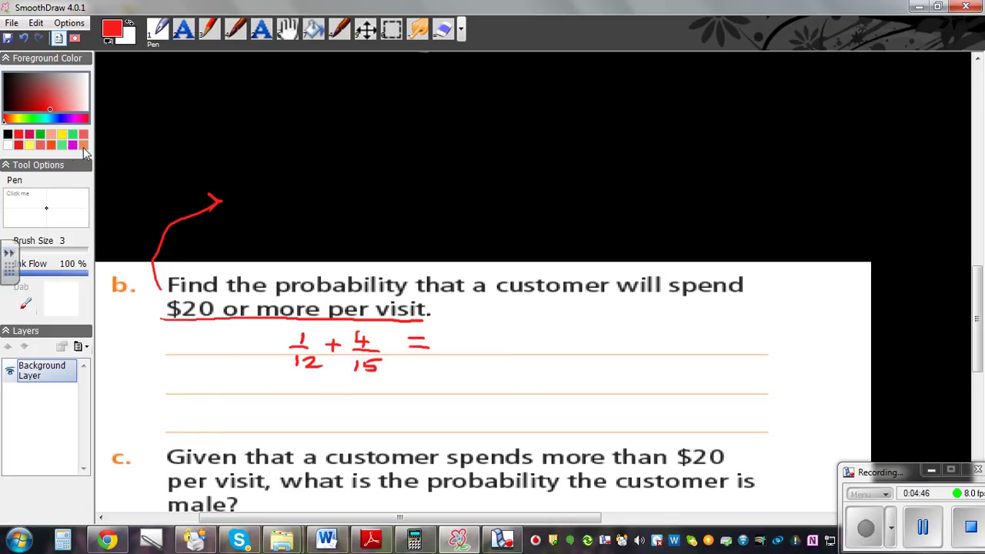
Step: Convert the fractions to 5/60 + 16/60 and add them to get 21/60
{"action": "mouse_move", "coordinate": [322, 359]}
{"action": "left_mouse_down"}
{"action": "mouse_move", "coordinate": [332, 371]}
{"action": "mouse_move", "coordinate": [344, 358]}
{"action": "mouse_move", "coordinate": [325, 336]}
{"action": "mouse_move", "coordinate": [334, 339]}
{"action": "mouse_move", "coordinate": [318, 345]}
{"action": "mouse_move", "coordinate": [336, 326]}
{"action": "left_mouse_up"}
{"action": "mouse_move", "coordinate": [382, 358]}
{"action": "left_mouse_down"}
{"action": "mouse_move", "coordinate": [392, 370]}
{"action": "mouse_move", "coordinate": [381, 371]}
{"action": "mouse_move", "coordinate": [413, 369]}
{"action": "mouse_move", "coordinate": [409, 376]}
{"action": "left_mouse_up"}
{"action": "mouse_move", "coordinate": [371, 334]}
{"action": "left_mouse_down"}
{"action": "mouse_move", "coordinate": [382, 345]}
{"action": "mouse_move", "coordinate": [371, 345]}
{"action": "mouse_move", "coordinate": [396, 347]}
{"action": "left_mouse_up"}
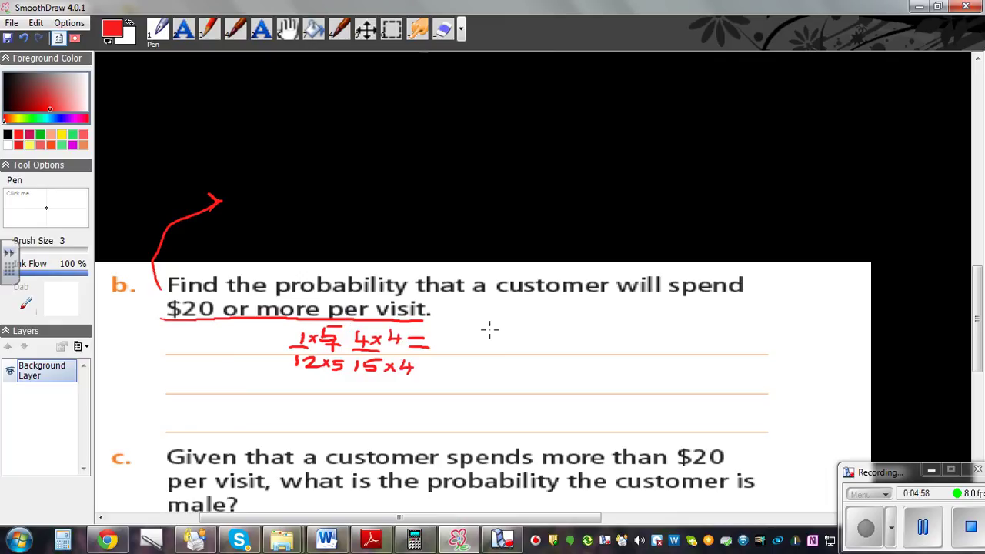
{"action": "left_click_drag", "start_coordinate": [482, 326], "coordinate": [480, 340]}
{"action": "mouse_move", "coordinate": [481, 324]}
{"action": "left_mouse_down"}
{"action": "mouse_move", "coordinate": [501, 324]}
{"action": "mouse_move", "coordinate": [492, 339]}
{"action": "mouse_move", "coordinate": [505, 339]}
{"action": "left_mouse_up"}
{"action": "mouse_move", "coordinate": [485, 344]}
{"action": "left_mouse_down"}
{"action": "mouse_move", "coordinate": [542, 336]}
{"action": "mouse_move", "coordinate": [535, 331]}
{"action": "mouse_move", "coordinate": [568, 327]}
{"action": "mouse_move", "coordinate": [558, 344]}
{"action": "mouse_move", "coordinate": [585, 344]}
{"action": "mouse_move", "coordinate": [569, 363]}
{"action": "left_mouse_up"}
{"action": "mouse_move", "coordinate": [579, 350]}
{"action": "left_mouse_down"}
{"action": "mouse_move", "coordinate": [586, 358]}
{"action": "mouse_move", "coordinate": [629, 337]}
{"action": "left_mouse_up"}
{"action": "mouse_move", "coordinate": [611, 343]}
{"action": "left_mouse_down"}
{"action": "mouse_move", "coordinate": [652, 330]}
{"action": "mouse_move", "coordinate": [652, 341]}
{"action": "mouse_move", "coordinate": [676, 327]}
{"action": "mouse_move", "coordinate": [656, 346]}
{"action": "mouse_move", "coordinate": [687, 344]}
{"action": "mouse_move", "coordinate": [669, 364]}
{"action": "left_mouse_up"}
{"action": "mouse_move", "coordinate": [680, 359]}
{"action": "left_mouse_down"}
{"action": "mouse_move", "coordinate": [677, 369]}
{"action": "mouse_move", "coordinate": [731, 337]}
{"action": "mouse_move", "coordinate": [774, 332]}
{"action": "mouse_move", "coordinate": [772, 368]}
{"action": "mouse_move", "coordinate": [780, 352]}
{"action": "left_mouse_up"}
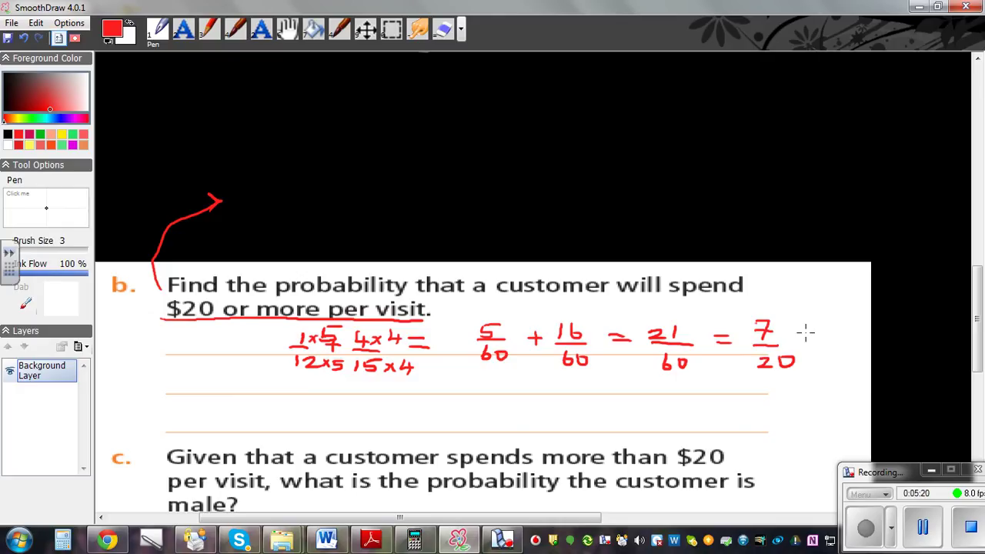
Step: Simplify to 7/20 = 35/100 and write the final answer 35%
{"action": "mouse_move", "coordinate": [794, 334]}
{"action": "left_mouse_down"}
{"action": "mouse_move", "coordinate": [806, 340]}
{"action": "mouse_move", "coordinate": [826, 323]}
{"action": "mouse_move", "coordinate": [821, 341]}
{"action": "mouse_move", "coordinate": [846, 336]}
{"action": "mouse_move", "coordinate": [839, 343]}
{"action": "left_mouse_up"}
{"action": "mouse_move", "coordinate": [841, 325]}
{"action": "left_mouse_down"}
{"action": "mouse_move", "coordinate": [855, 324]}
{"action": "mouse_move", "coordinate": [842, 359]}
{"action": "mouse_move", "coordinate": [863, 349]}
{"action": "left_mouse_up"}
{"action": "mouse_move", "coordinate": [593, 404]}
{"action": "left_mouse_down"}
{"action": "mouse_move", "coordinate": [613, 404]}
{"action": "mouse_move", "coordinate": [608, 416]}
{"action": "left_mouse_up"}
{"action": "mouse_move", "coordinate": [622, 401]}
{"action": "left_mouse_down"}
{"action": "mouse_move", "coordinate": [624, 417]}
{"action": "mouse_move", "coordinate": [634, 397]}
{"action": "mouse_move", "coordinate": [643, 421]}
{"action": "mouse_move", "coordinate": [649, 399]}
{"action": "left_mouse_up"}
{"action": "left_click_drag", "start_coordinate": [658, 409], "coordinate": [658, 414]}
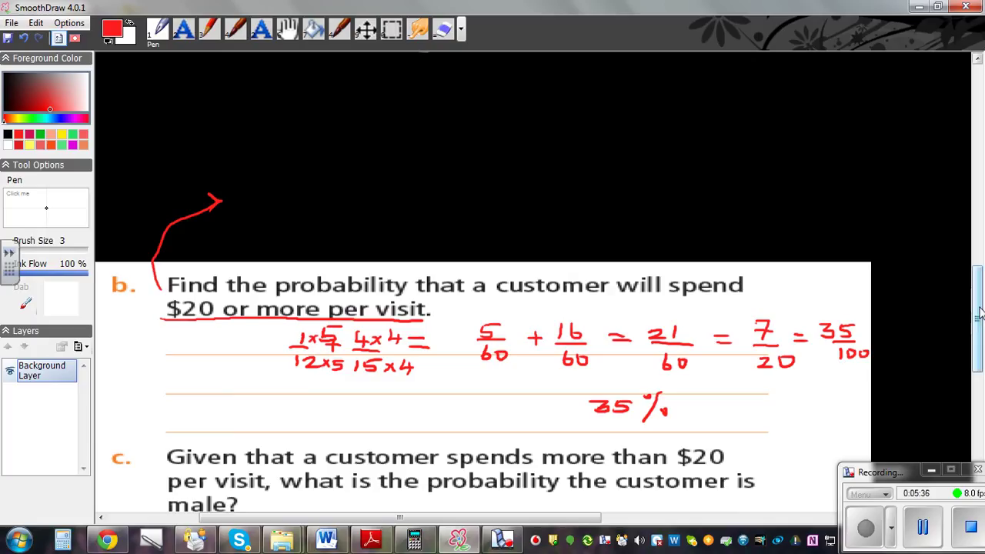
{"action": "left_click_drag", "start_coordinate": [977, 325], "coordinate": [977, 331]}
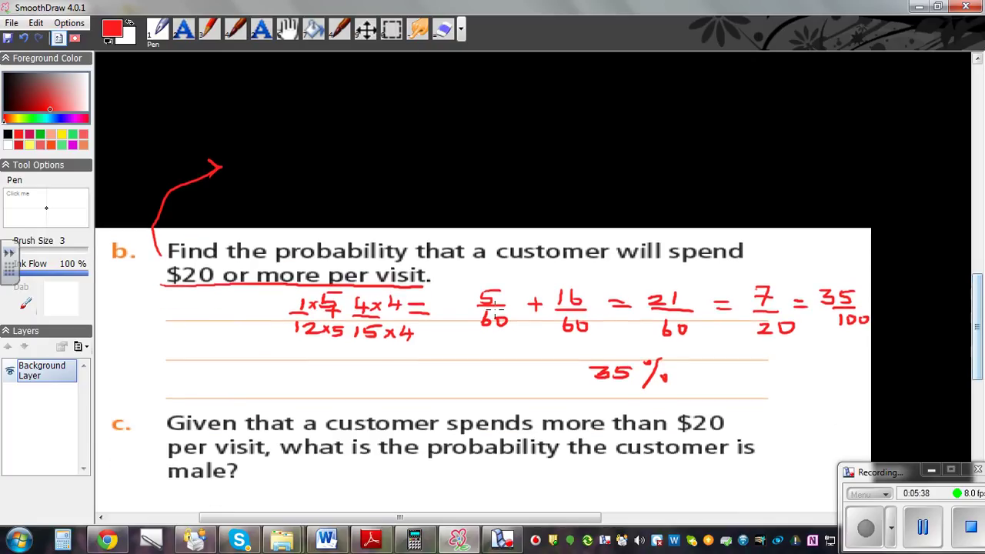
Step: In black, underline 'Given that', 'customer', 'spends' and 'male' in part c, and ring 'more than $20'
{"action": "left_click", "coordinate": [7, 135]}
{"action": "left_click_drag", "start_coordinate": [167, 435], "coordinate": [256, 435]}
{"action": "left_click_drag", "start_coordinate": [326, 436], "coordinate": [723, 436]}
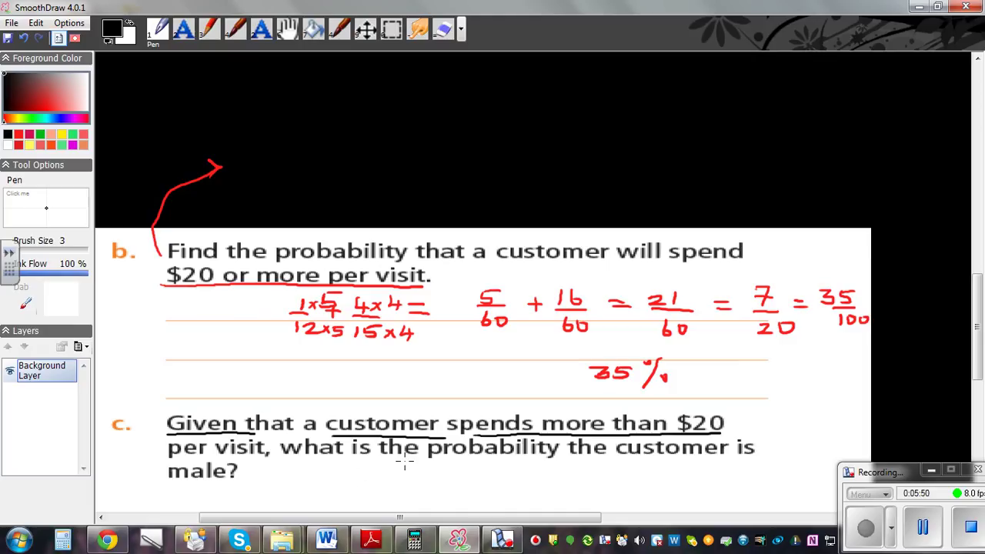
{"action": "left_click_drag", "start_coordinate": [170, 483], "coordinate": [193, 483]}
{"action": "mouse_move", "coordinate": [728, 409]}
{"action": "left_mouse_down"}
{"action": "mouse_move", "coordinate": [575, 400]}
{"action": "mouse_move", "coordinate": [538, 423]}
{"action": "mouse_move", "coordinate": [680, 438]}
{"action": "mouse_move", "coordinate": [731, 425]}
{"action": "mouse_move", "coordinate": [727, 413]}
{"action": "left_mouse_up"}
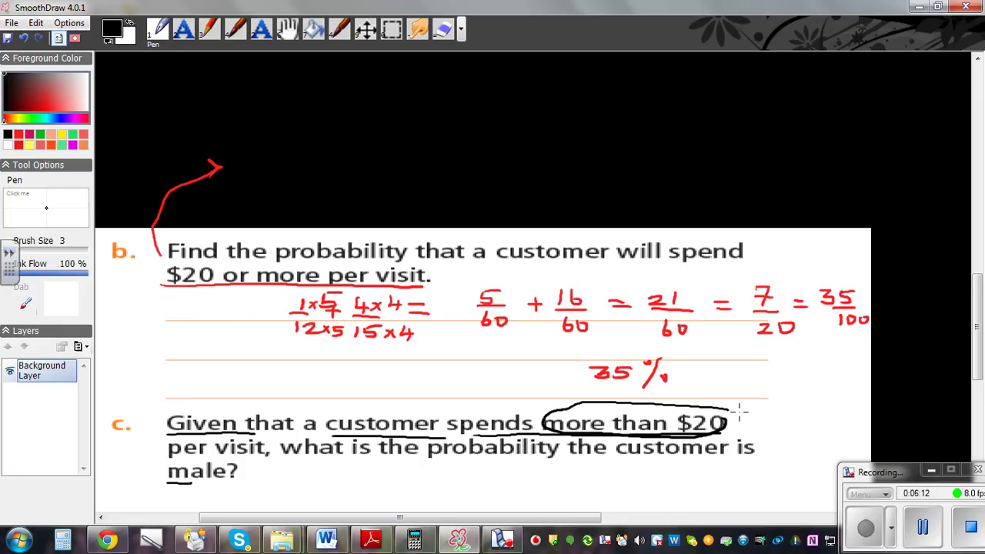